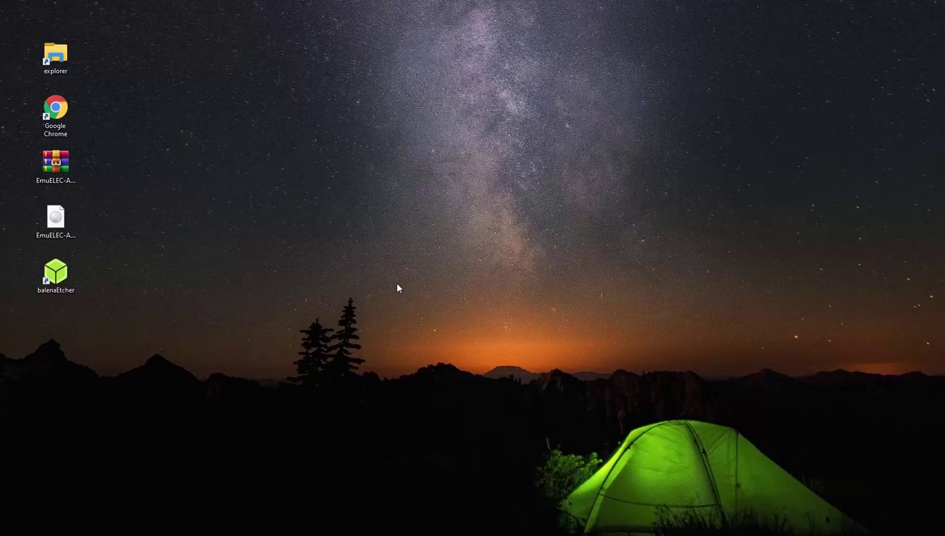
# Open Google Chrome, search the web for "emueec" and switch to the corrected query "emuelec"
pyautogui.click(56, 220)
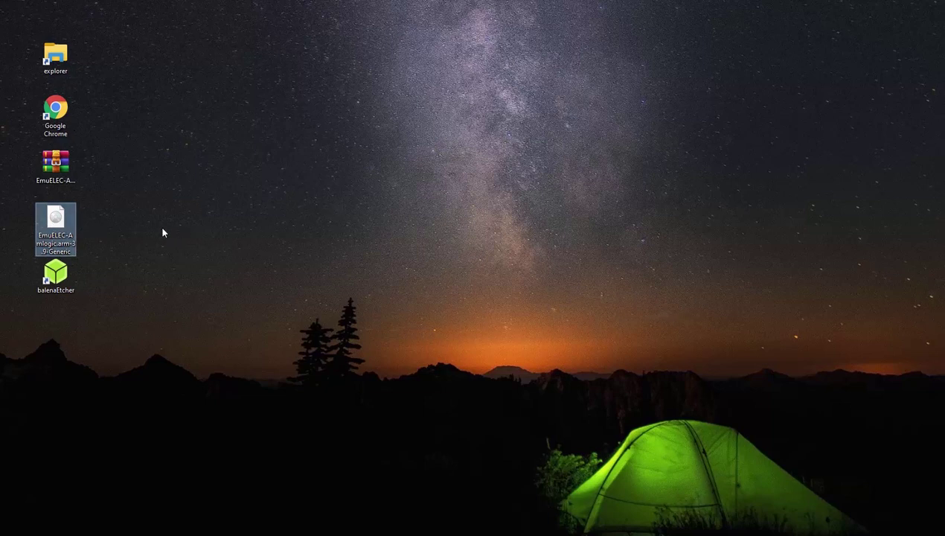
pyautogui.click(56, 117)
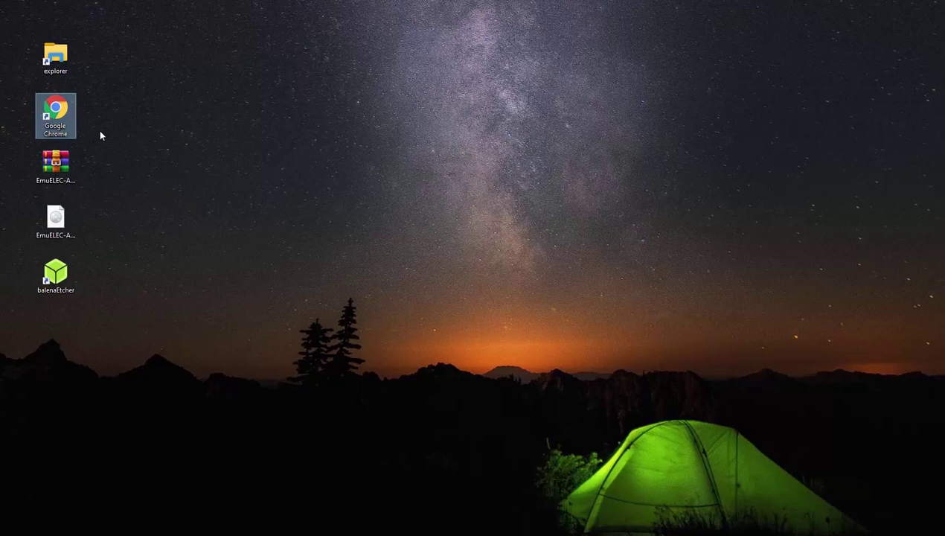
pyautogui.doubleClick(57, 123)
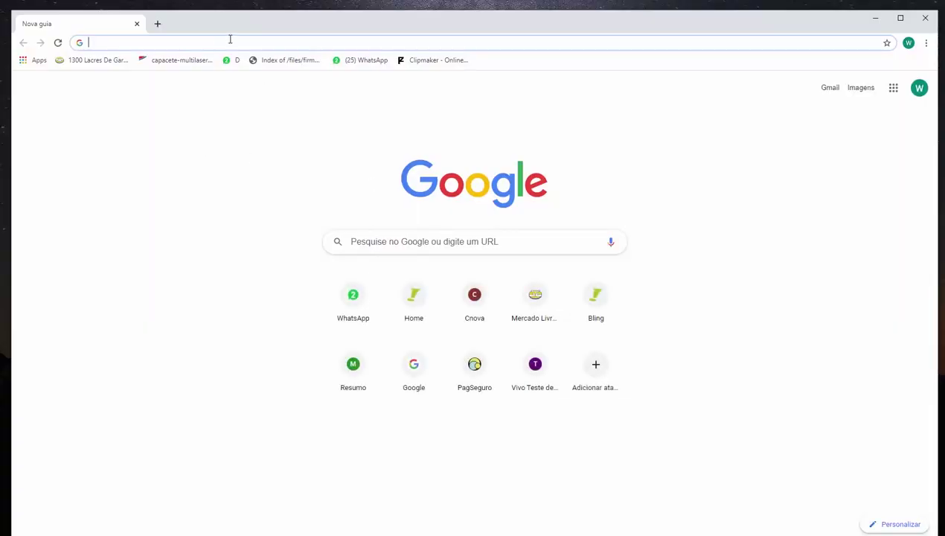
pyautogui.write('em')
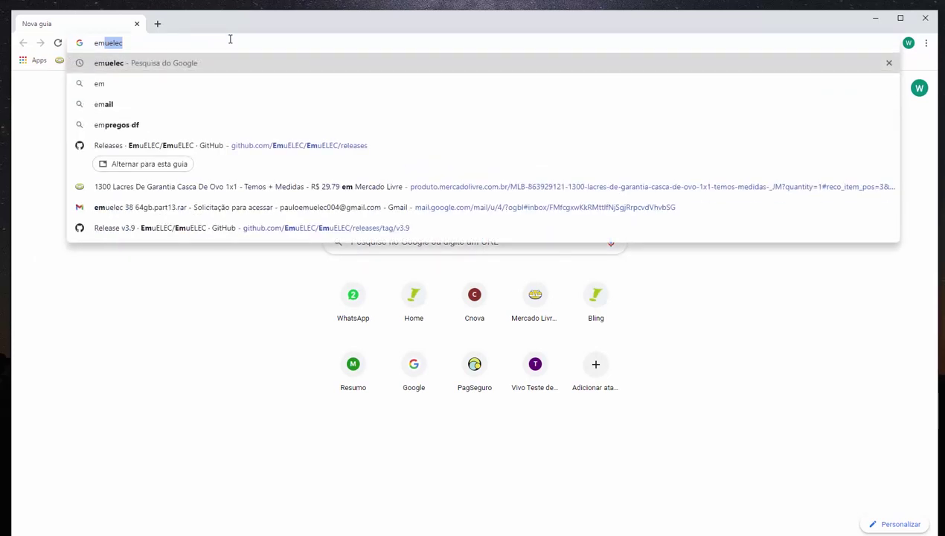
pyautogui.write('ueec')
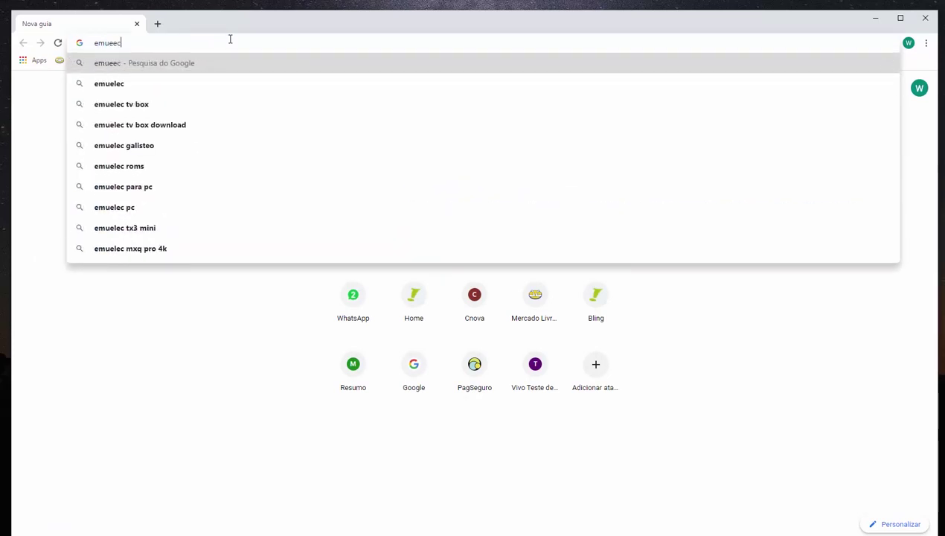
pyautogui.press('Return')
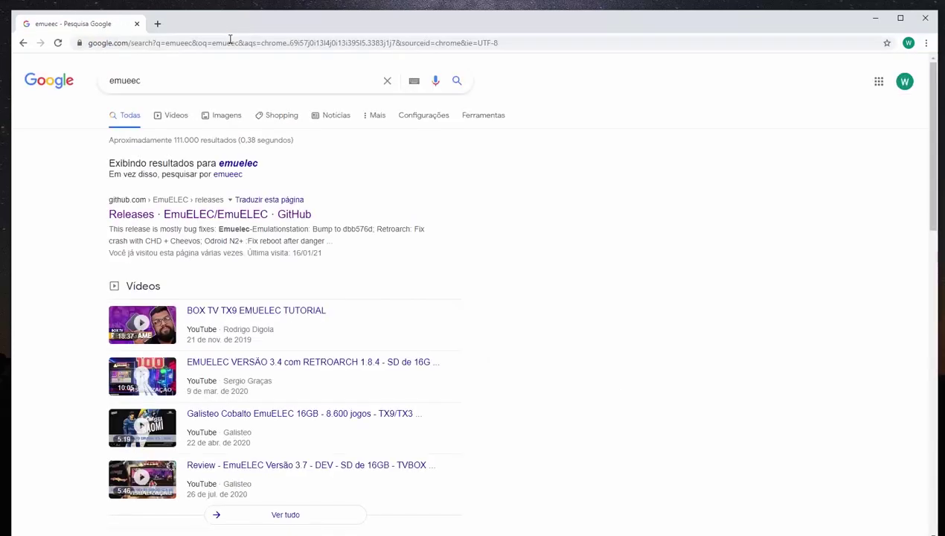
pyautogui.click(241, 167)
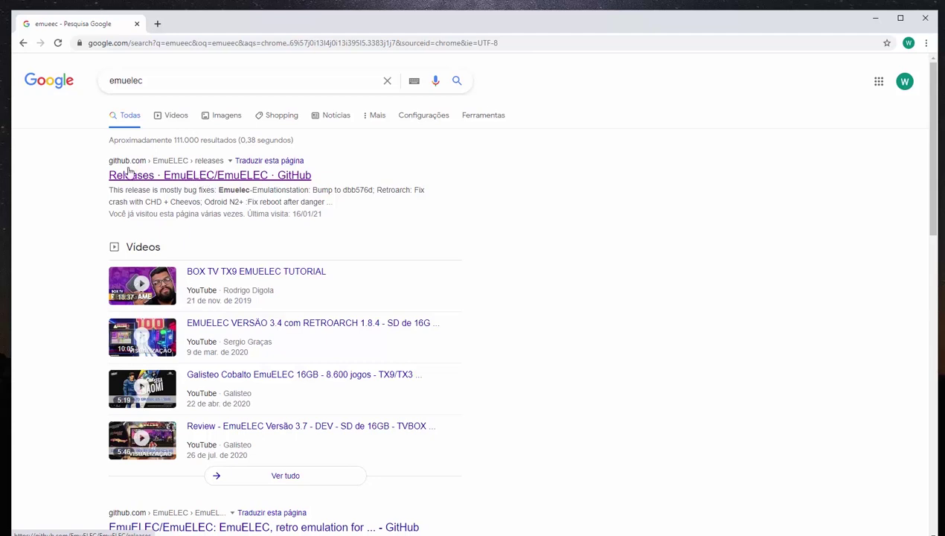
# Open the EmuELEC/EmuELEC releases page on GitHub and examine the asset list of release v3.9
pyautogui.click(171, 178)
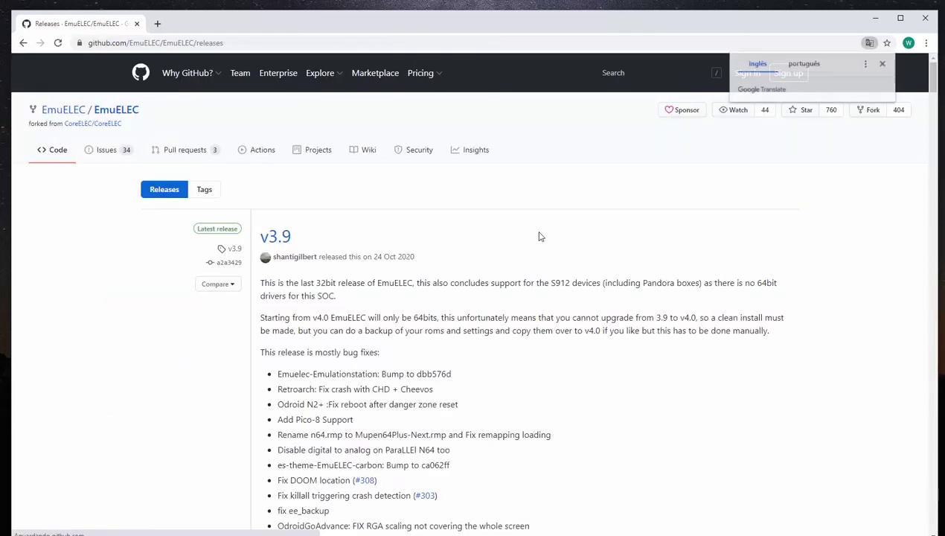
pyautogui.scroll(-4, 376, 211)
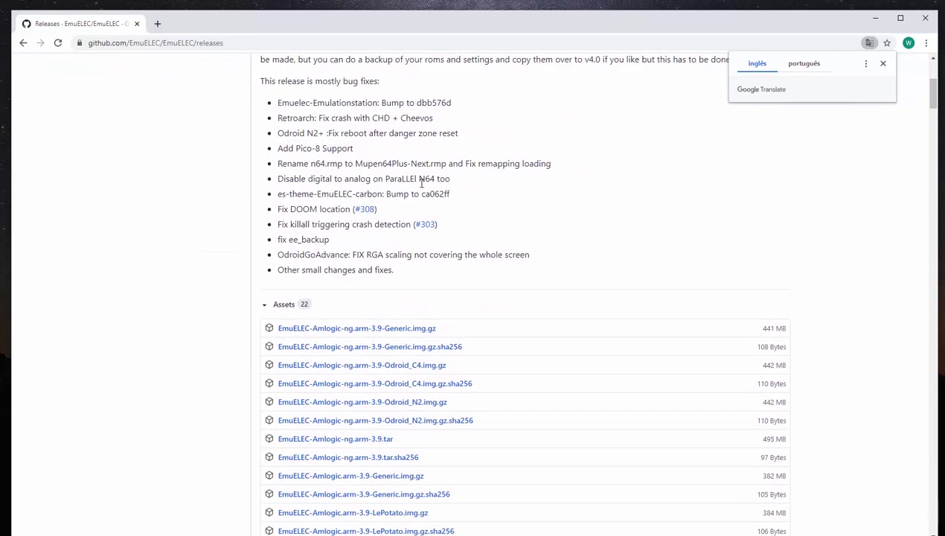
pyautogui.scroll(-2, 473, 309)
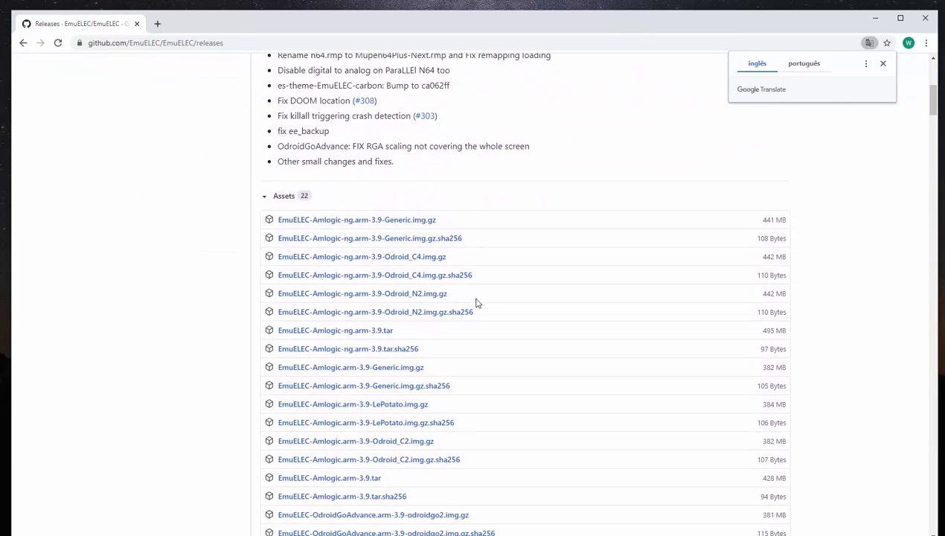
pyautogui.scroll(-1, 477, 303)
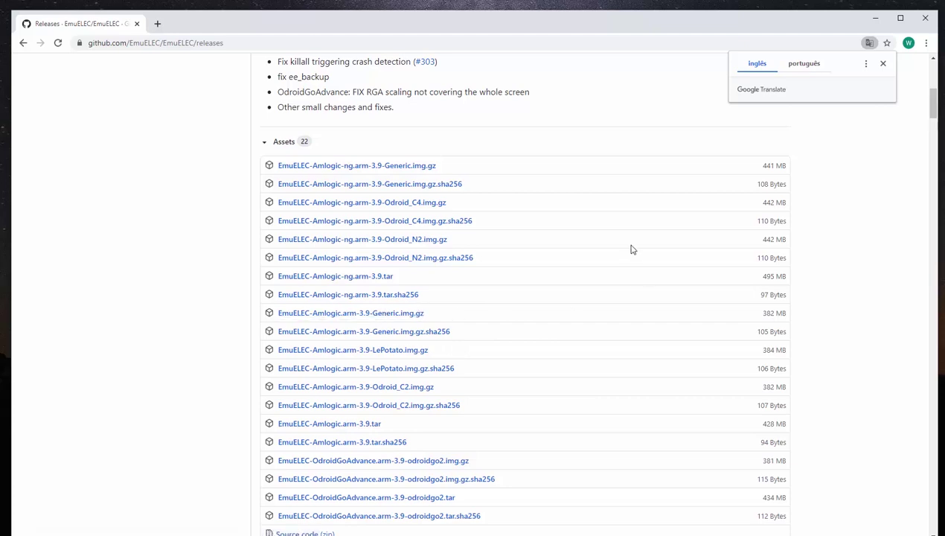
# Search for "balena etcher" in a new browser tab and download the Windows (x86|x64) version from balena.io/etcher
pyautogui.click(157, 24)
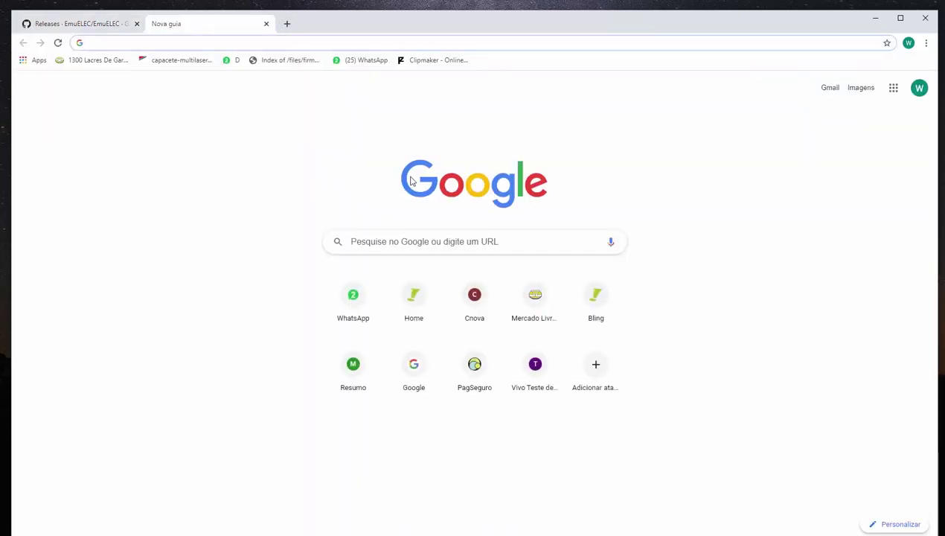
pyautogui.write('ba')
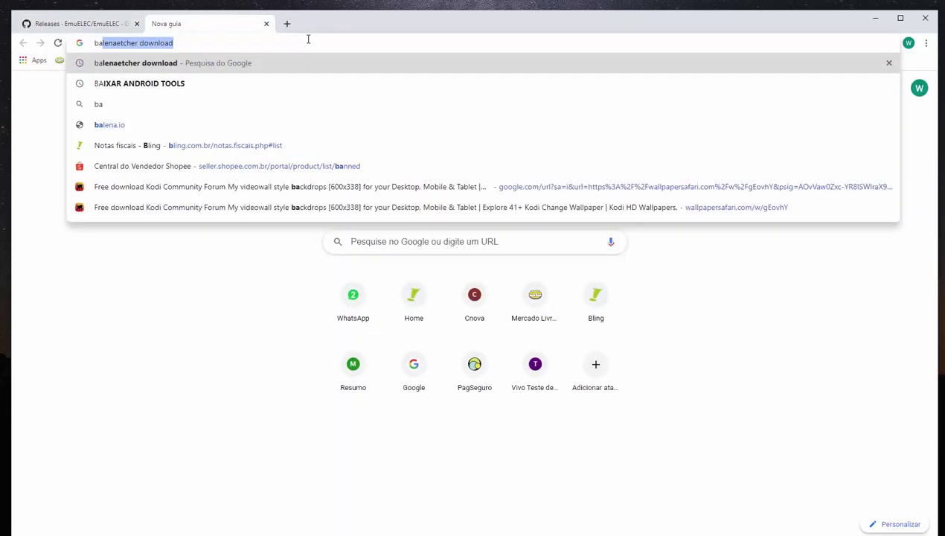
pyautogui.write('lena etcher')
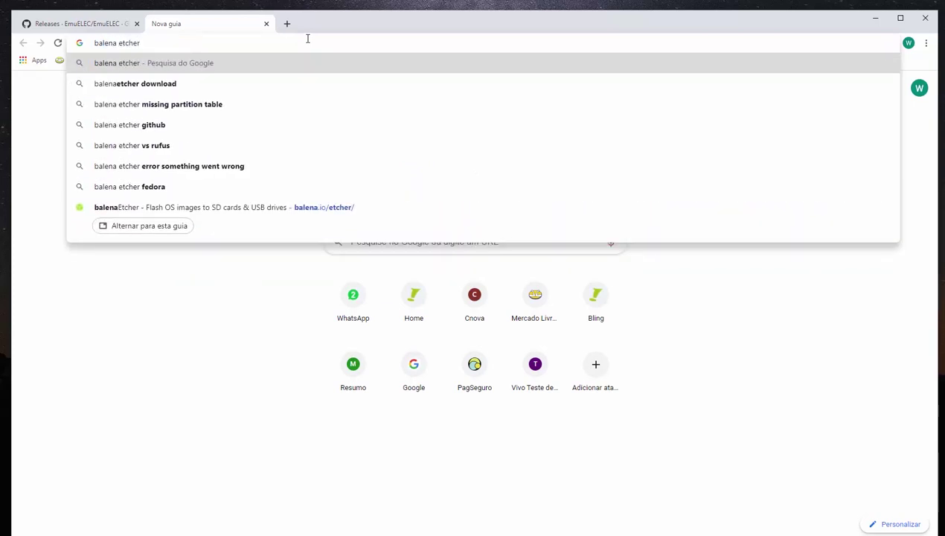
pyautogui.press('Return')
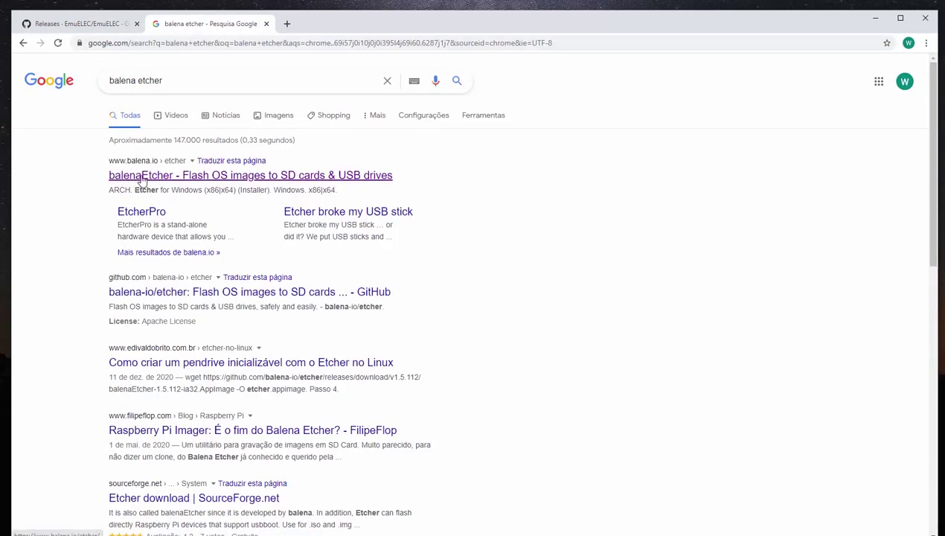
pyautogui.click(178, 178)
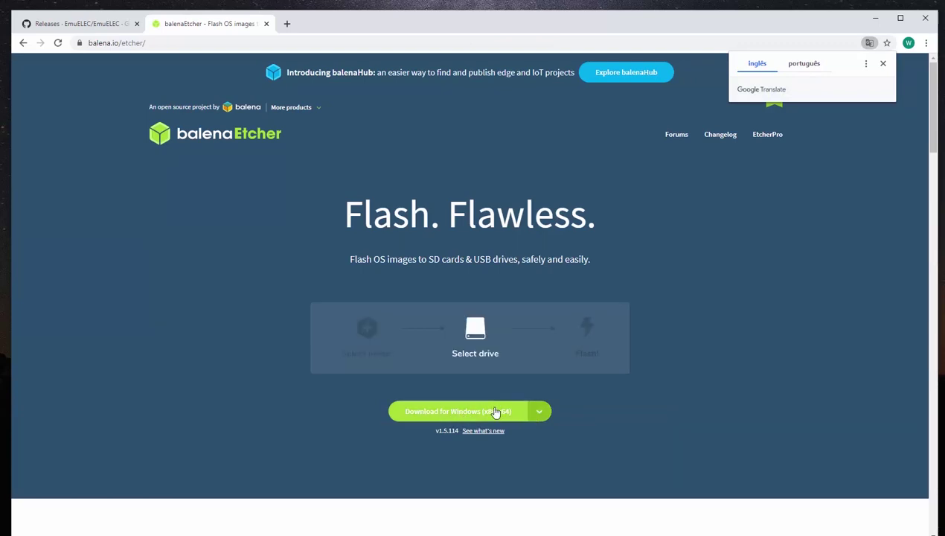
pyautogui.click(462, 413)
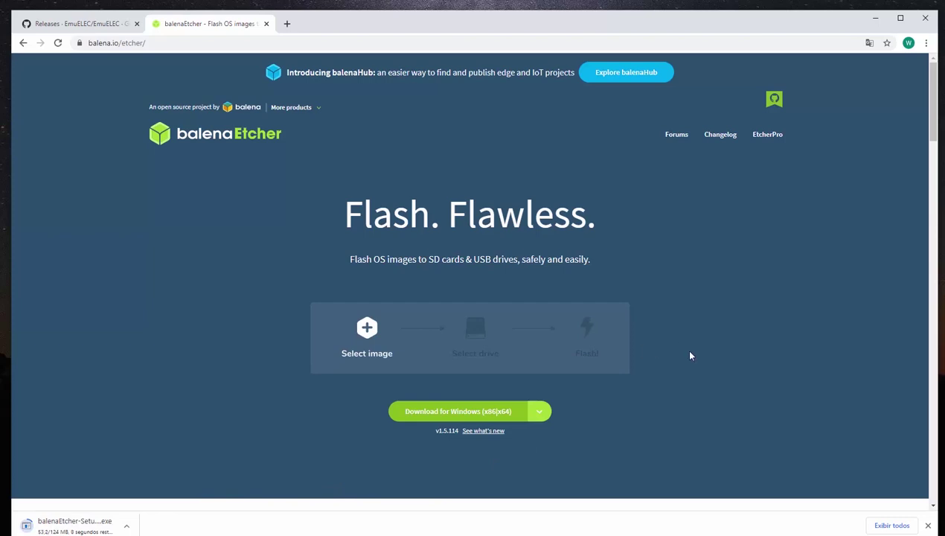
# Revisit the EmuELEC releases page and the balenaEtcher page, and close the browser window
pyautogui.click(104, 25)
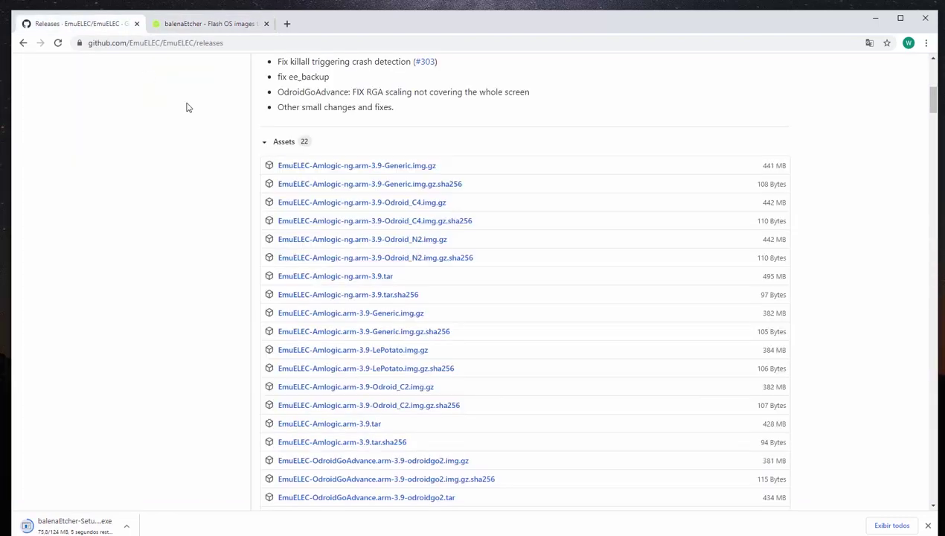
pyautogui.click(200, 28)
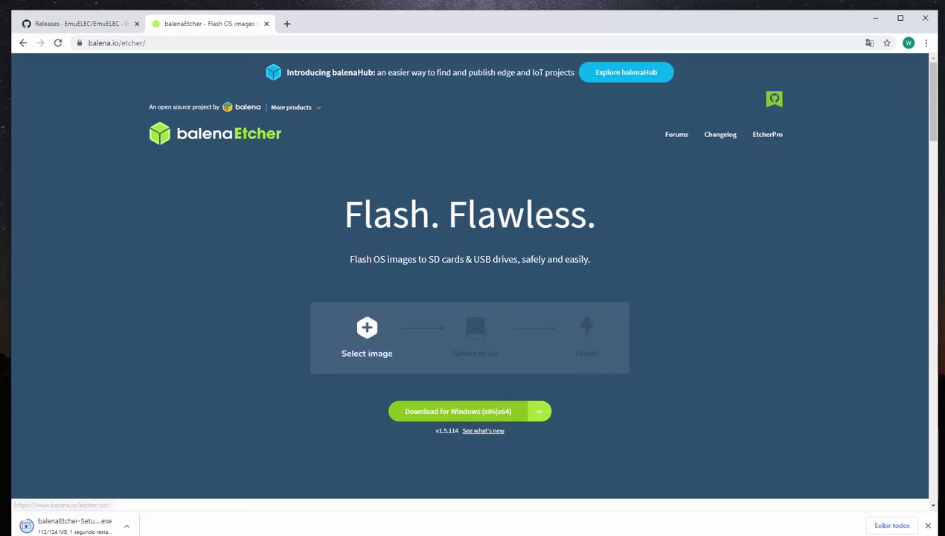
pyautogui.click(926, 20)
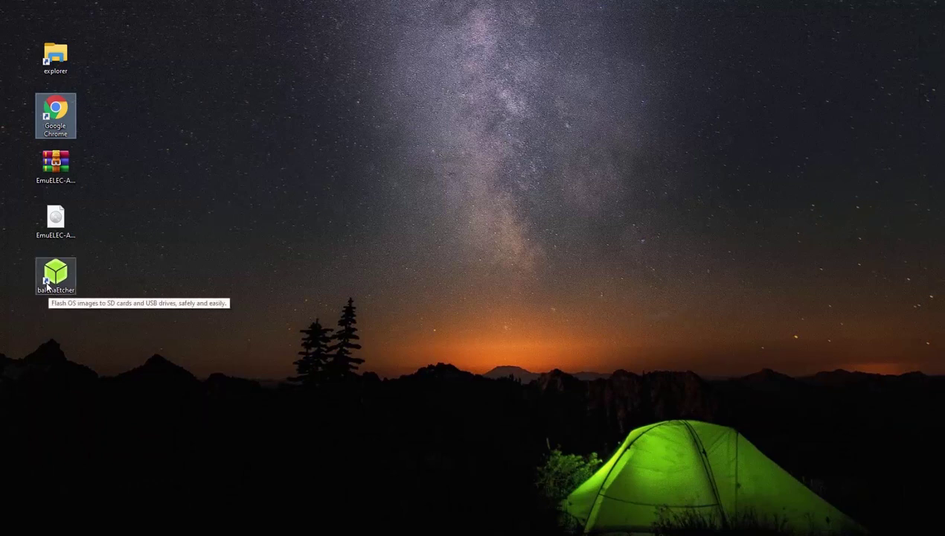
# Move the EmuELEC-Amlogic.arm-3.9-Generic.img archive to an empty area of the desktop and look at its extraction options without extracting
pyautogui.click(50, 163)
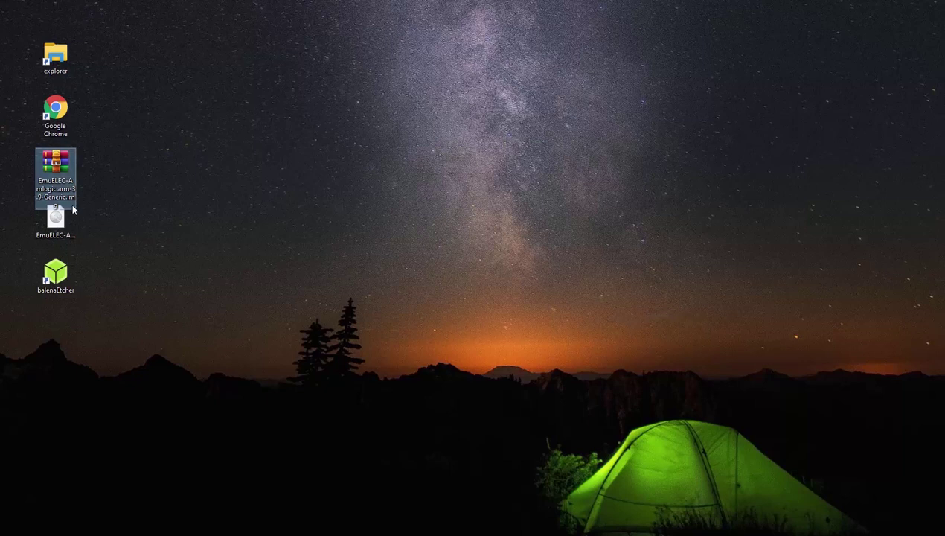
pyautogui.moveTo(56, 167); pyautogui.dragTo(276, 156)
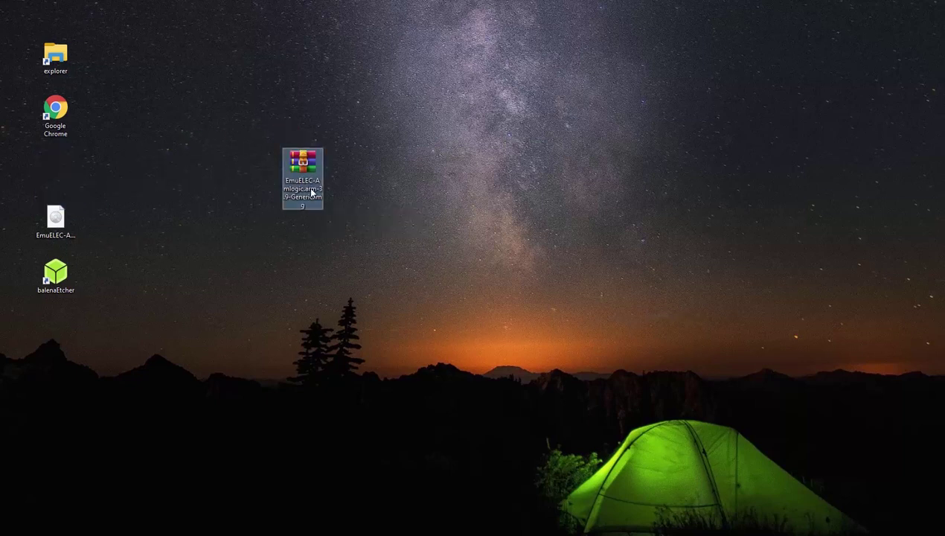
pyautogui.rightClick(306, 183)
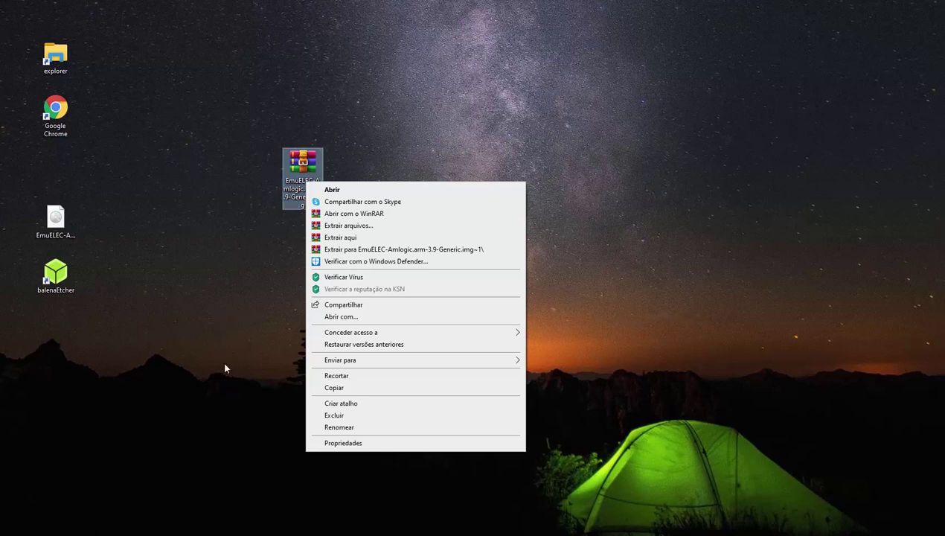
pyautogui.click(172, 266)
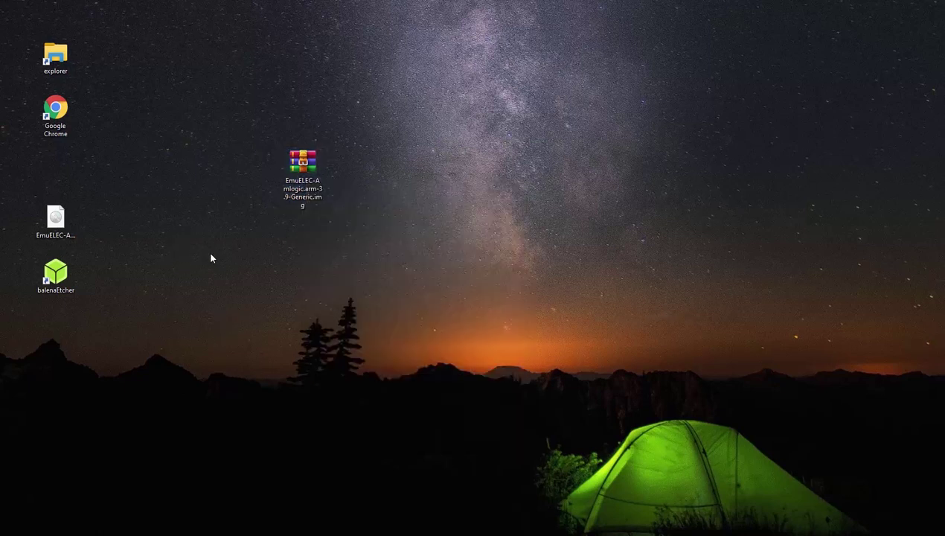
# Launch balenaEtcher and load the extracted EmuELEC-Amlogic.arm-3.9-Generic disk image from the desktop, not the WinRAR archive, as the flash source
pyautogui.doubleClick(61, 287)
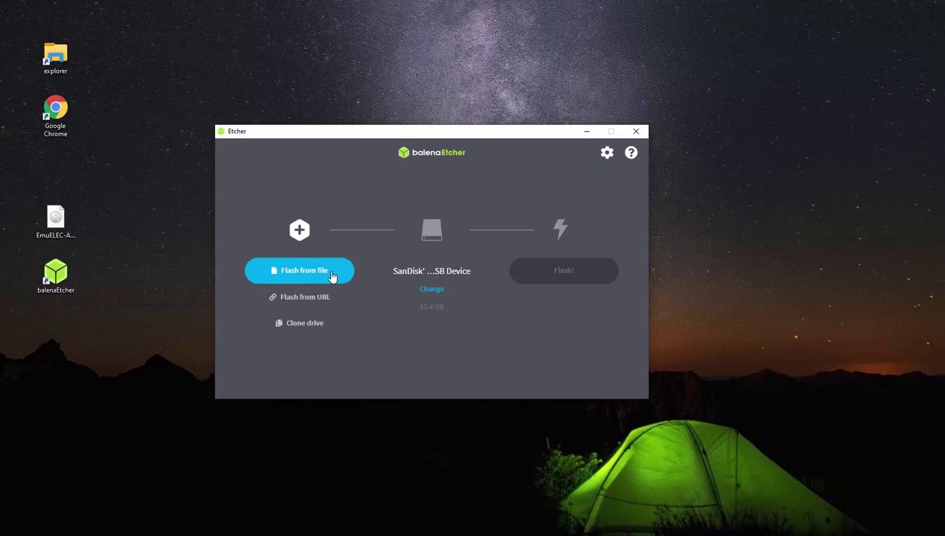
pyautogui.click(300, 276)
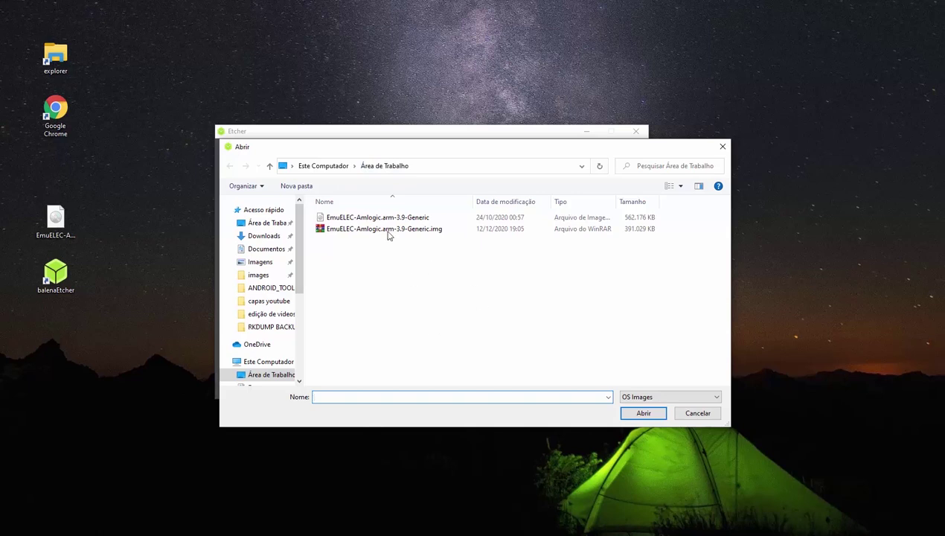
pyautogui.click(357, 217)
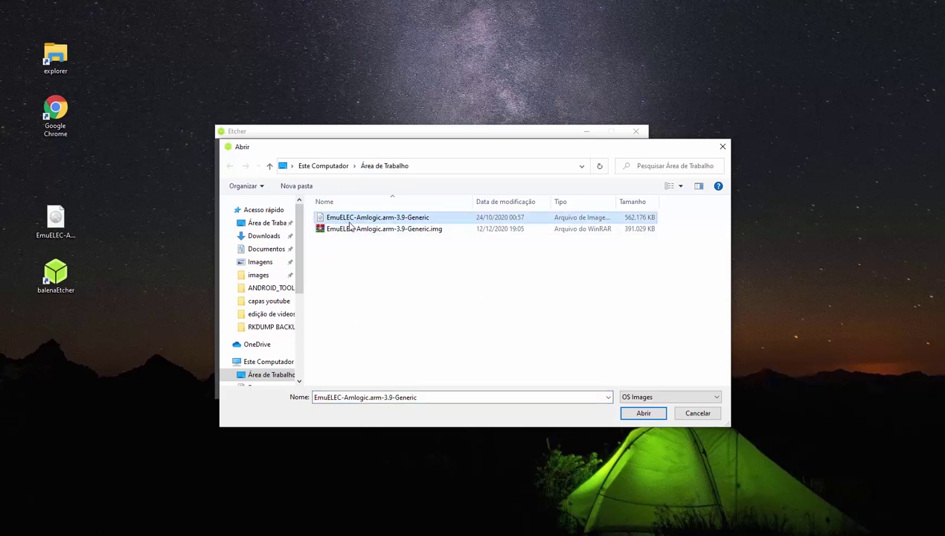
pyautogui.click(383, 231)
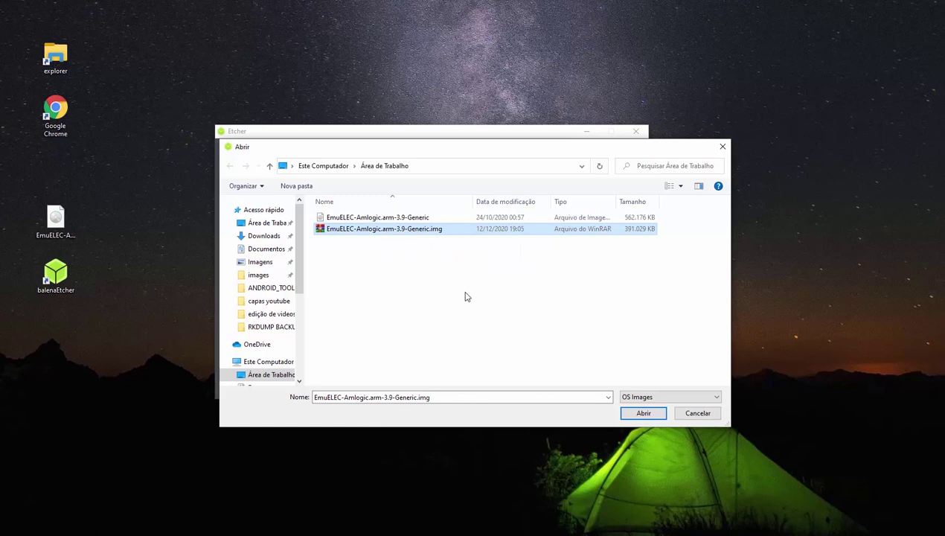
pyautogui.click(385, 220)
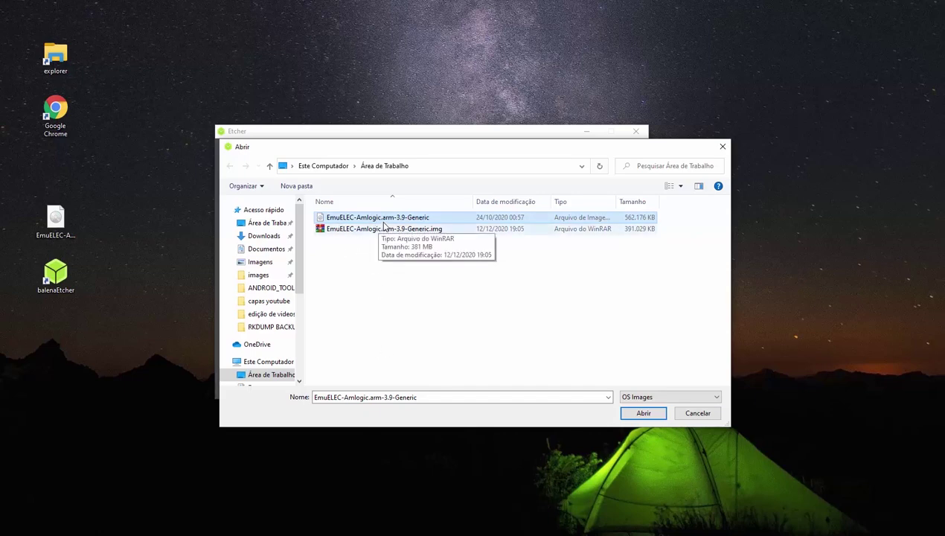
pyautogui.doubleClick(384, 218)
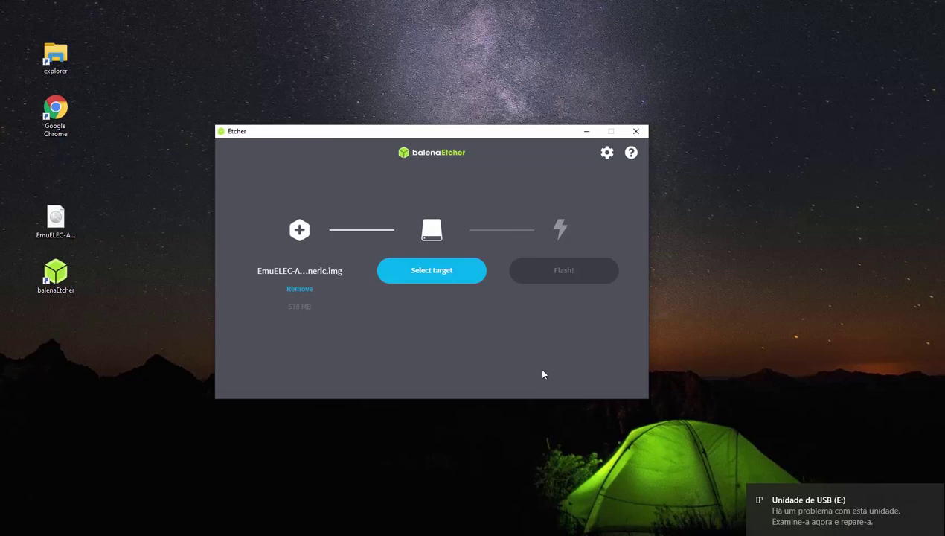
# Flash the image to the Generic STORAGE DEVICE USB Device (E:\) and close balenaEtcher once flashing is complete
pyautogui.click(424, 280)
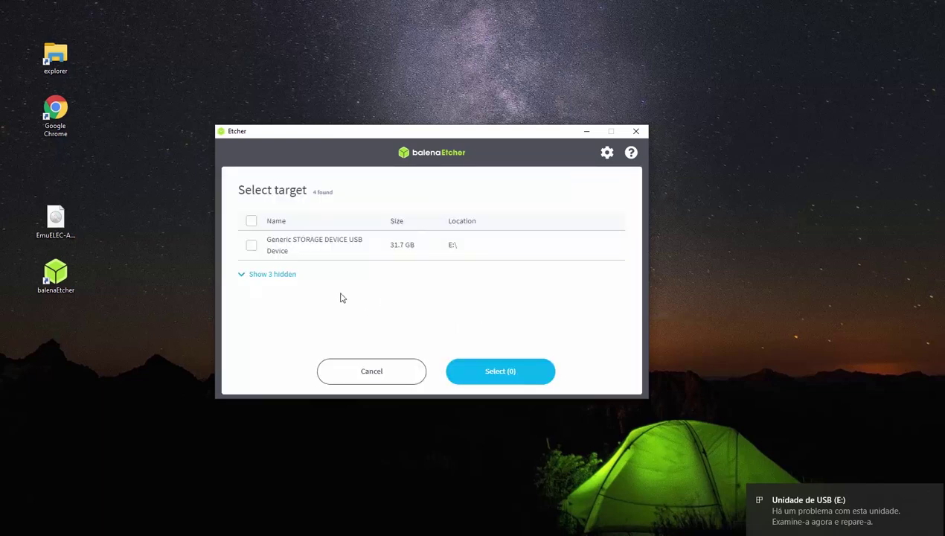
pyautogui.click(251, 246)
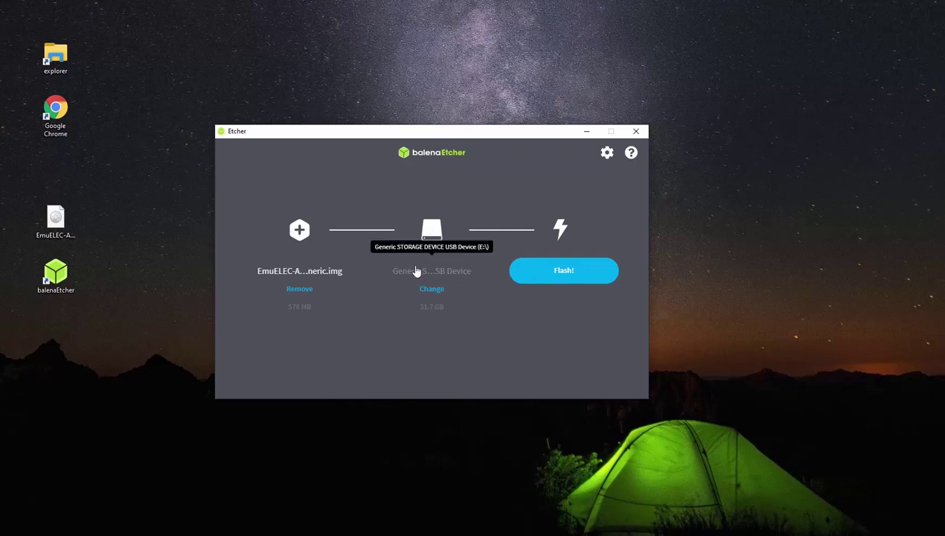
pyautogui.click(570, 274)
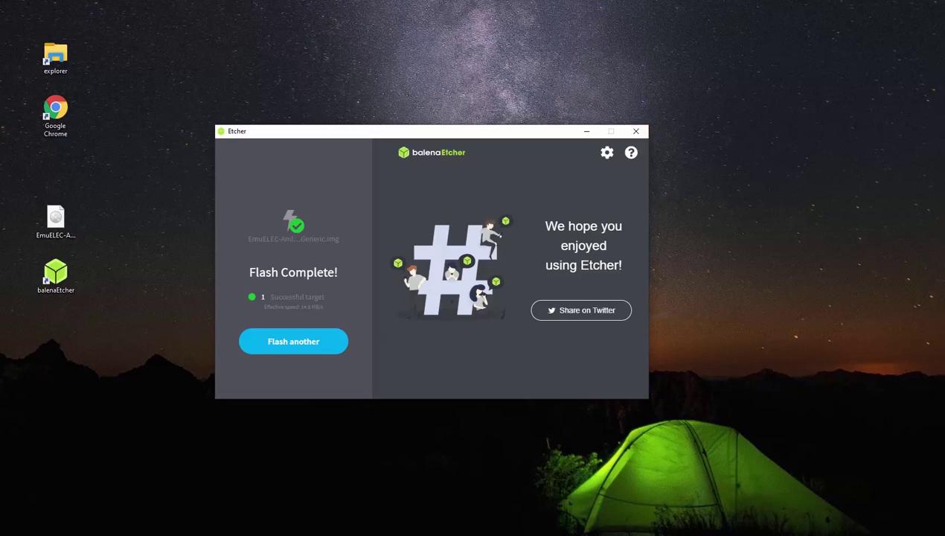
pyautogui.click(636, 133)
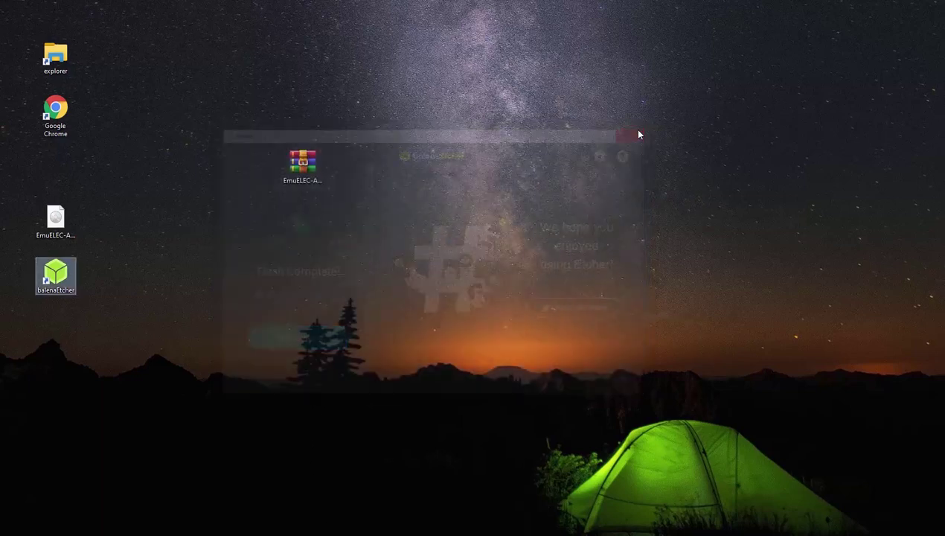
# Open File Explorer and show the contents of the flashed EMUELEC (E:) drive
pyautogui.press('e')
pyautogui.press('Return')
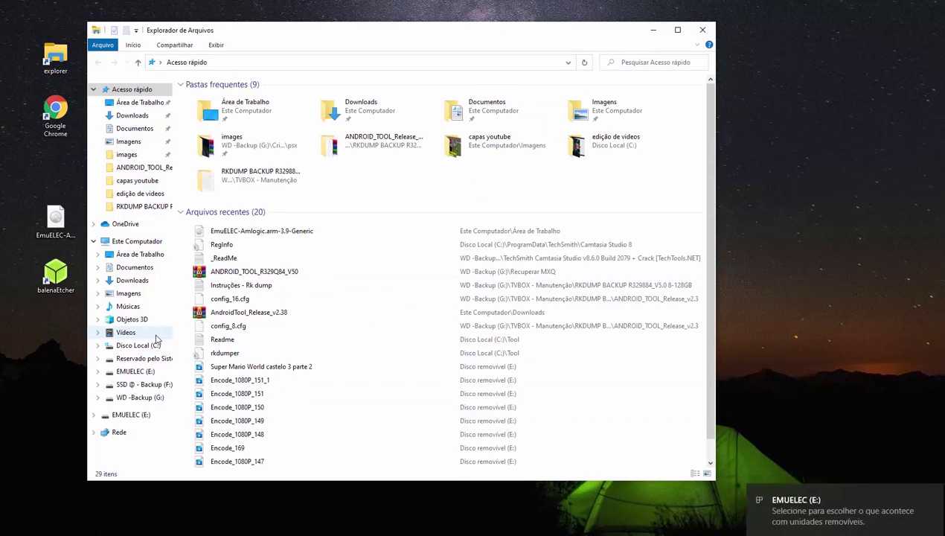
pyautogui.click(128, 420)
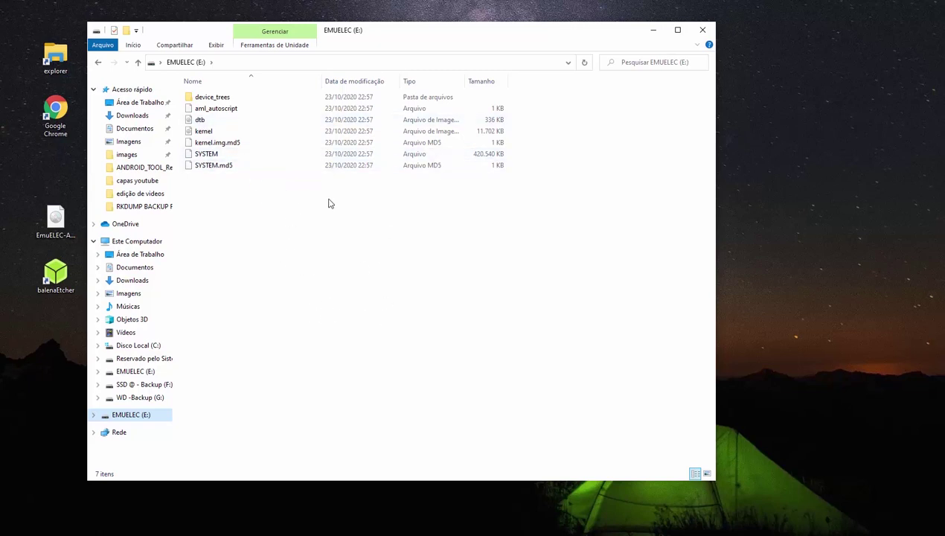
# Rename the dtb image file in the root of the EMUELEC drive as dtb0
pyautogui.click(207, 122)
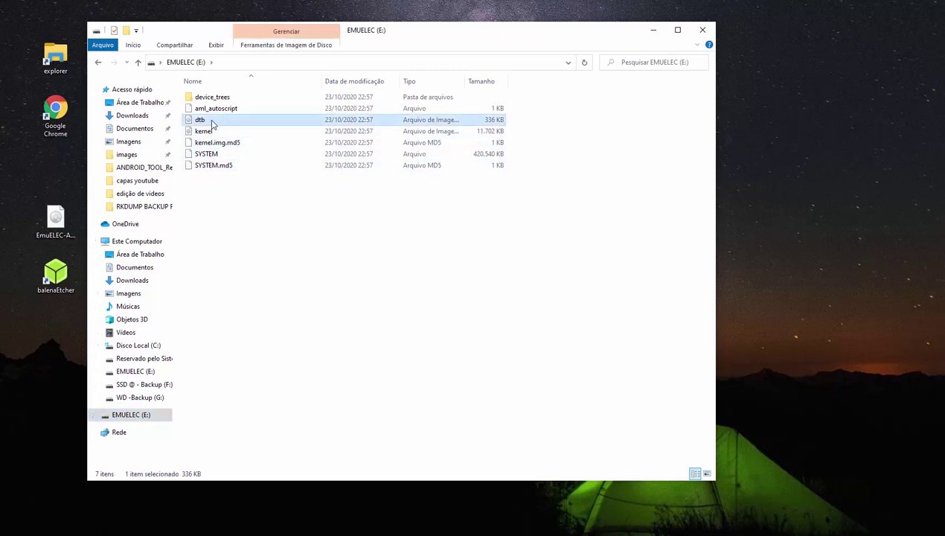
pyautogui.click(211, 122)
pyautogui.click(212, 121)
pyautogui.click(311, 254)
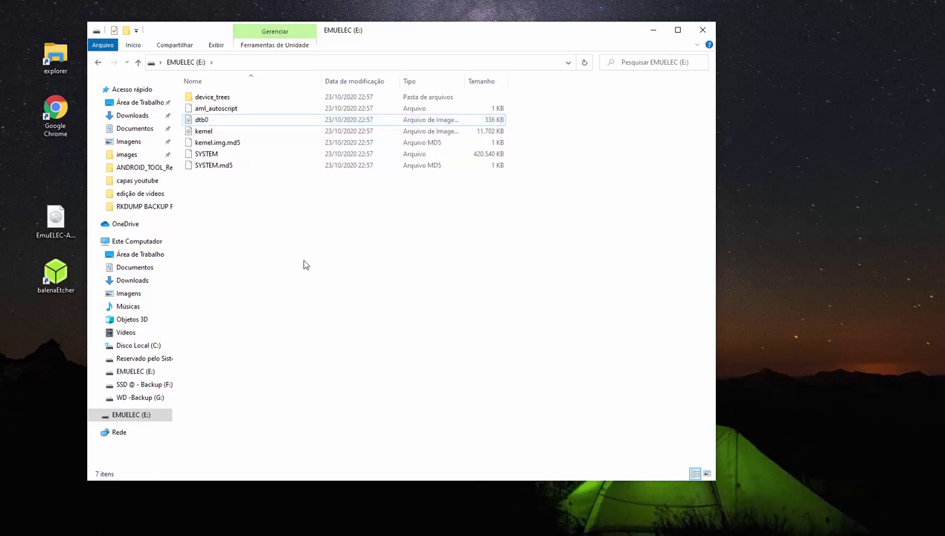
# Look through the device tree files in the device_trees folder and return to the root of the EMUELEC drive
pyautogui.doubleClick(239, 100)
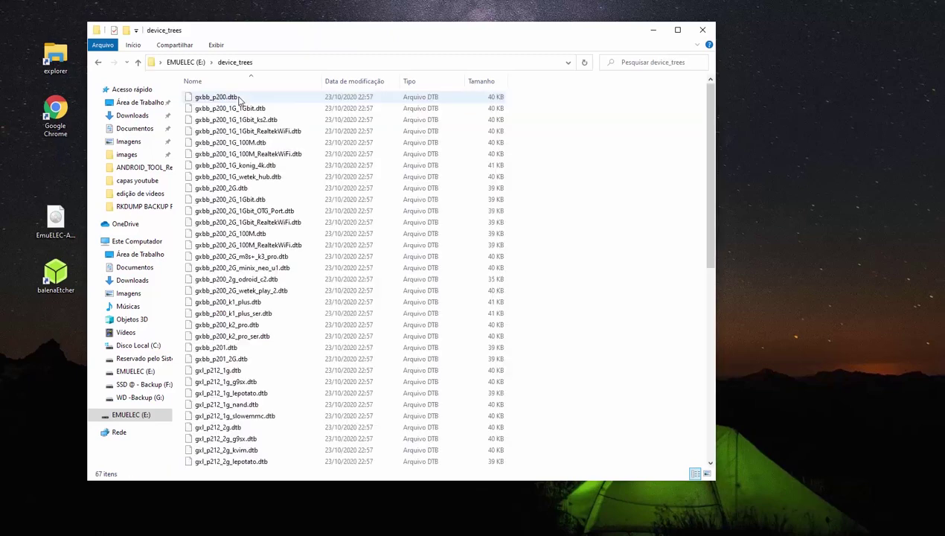
pyautogui.scroll(-7, 264, 128)
pyautogui.scroll(-4, 264, 128)
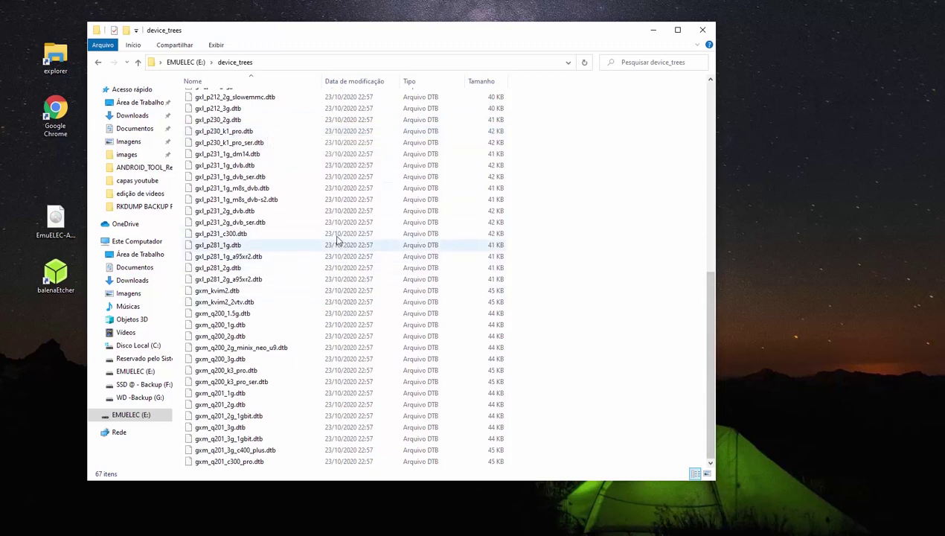
pyautogui.scroll(9, 349, 235)
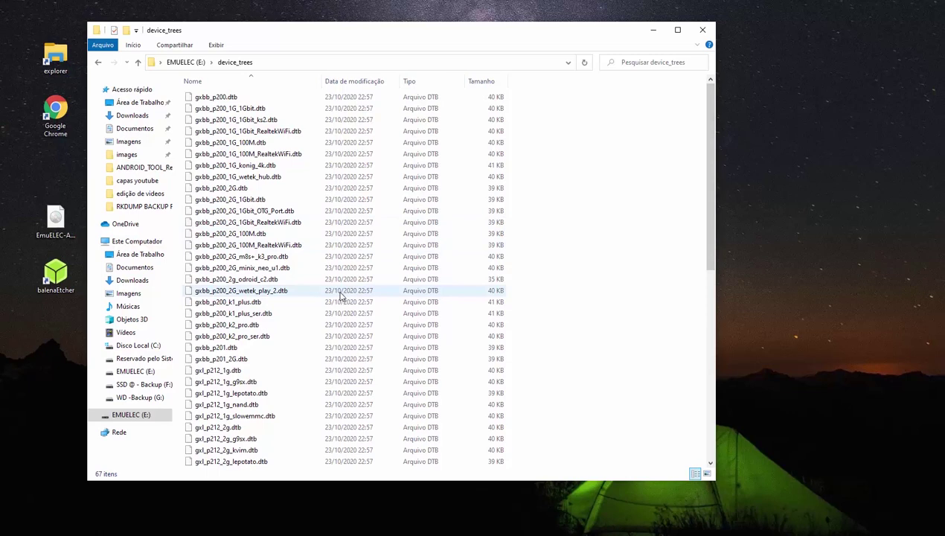
pyautogui.scroll(-1, 710, 135)
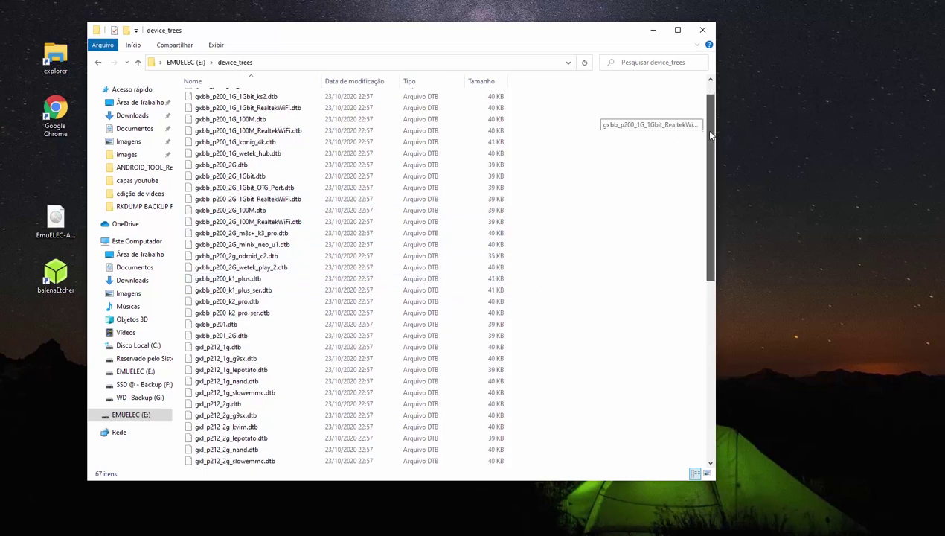
pyautogui.scroll(2, 711, 136)
pyautogui.click(185, 62)
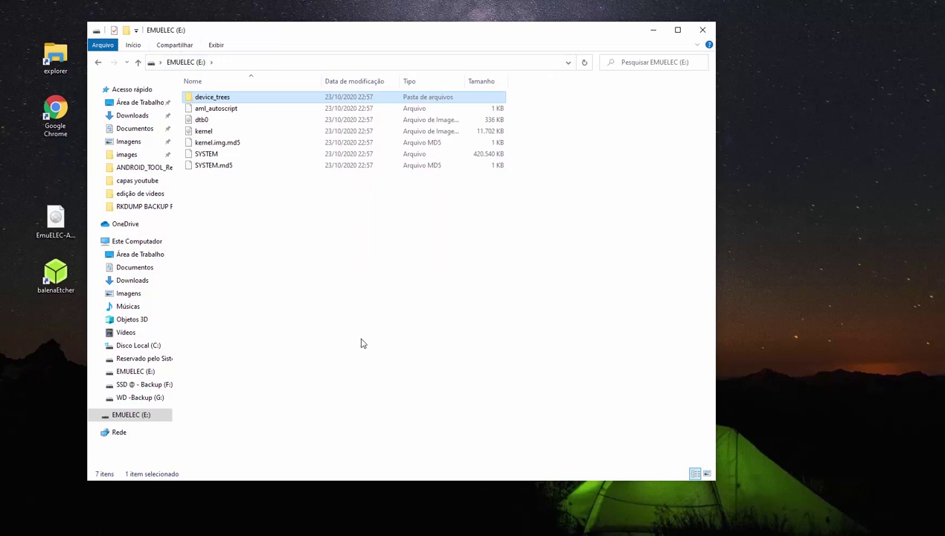
# Copy gxl_p281_2g.dtb from the device_trees folder into the root of the EMUELEC (E:) drive
pyautogui.doubleClick(221, 102)
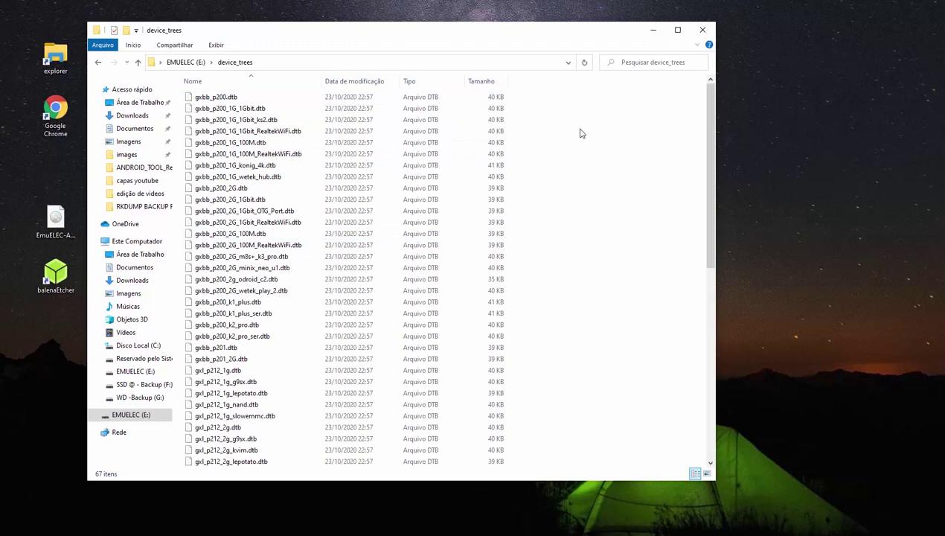
pyautogui.scroll(-10, 267, 156)
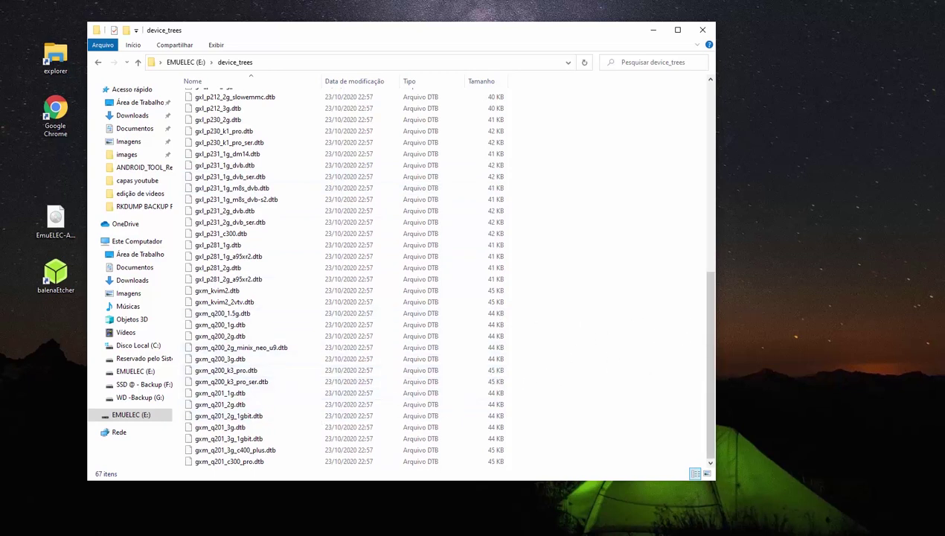
pyautogui.click(221, 271)
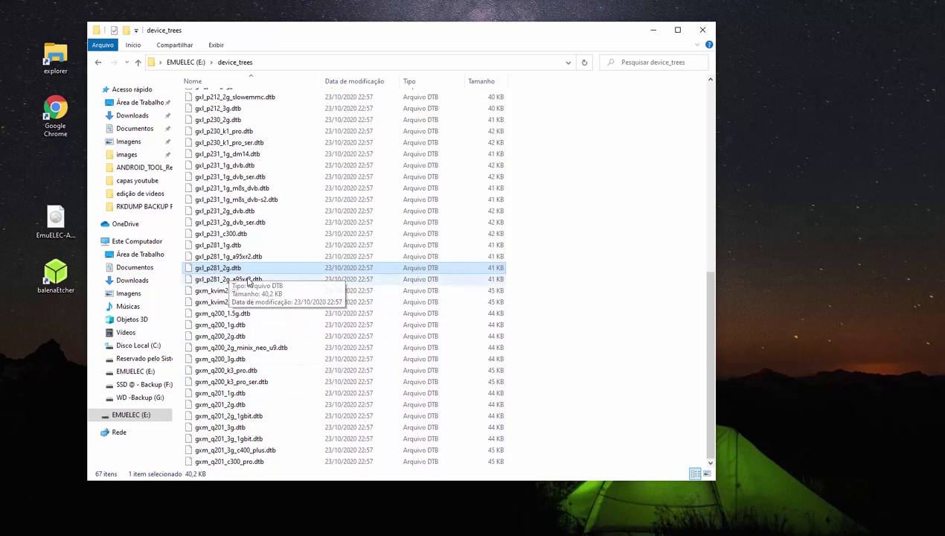
pyautogui.rightClick(212, 271)
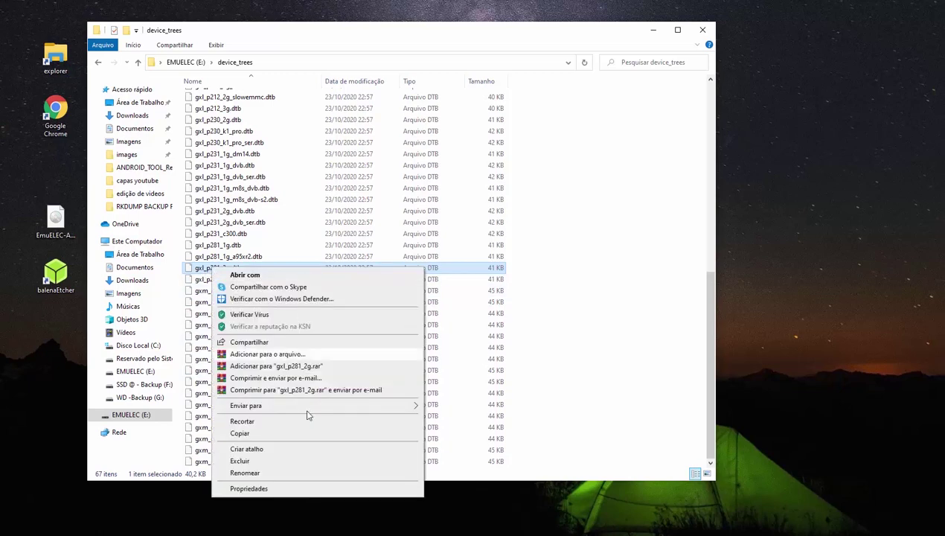
pyautogui.click(269, 435)
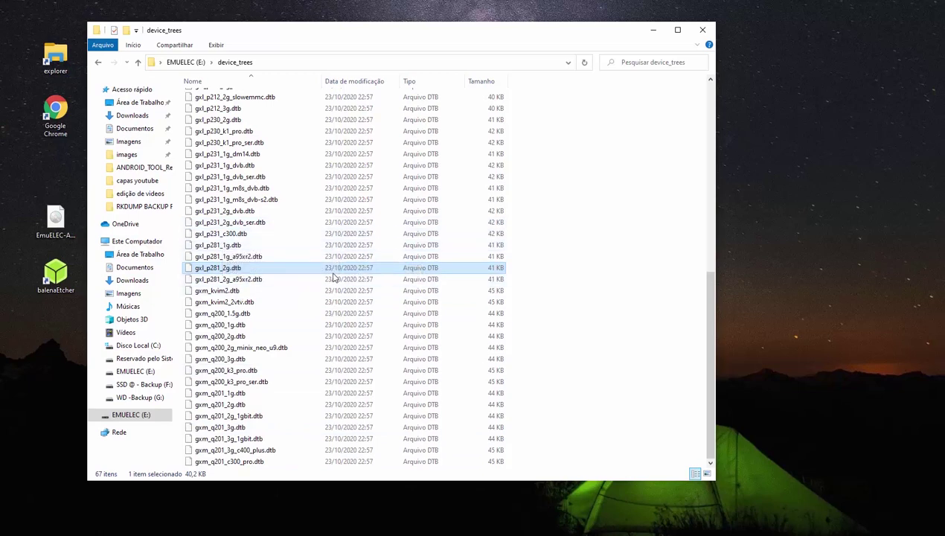
pyautogui.scroll(10, 291, 226)
pyautogui.scroll(2, 312, 223)
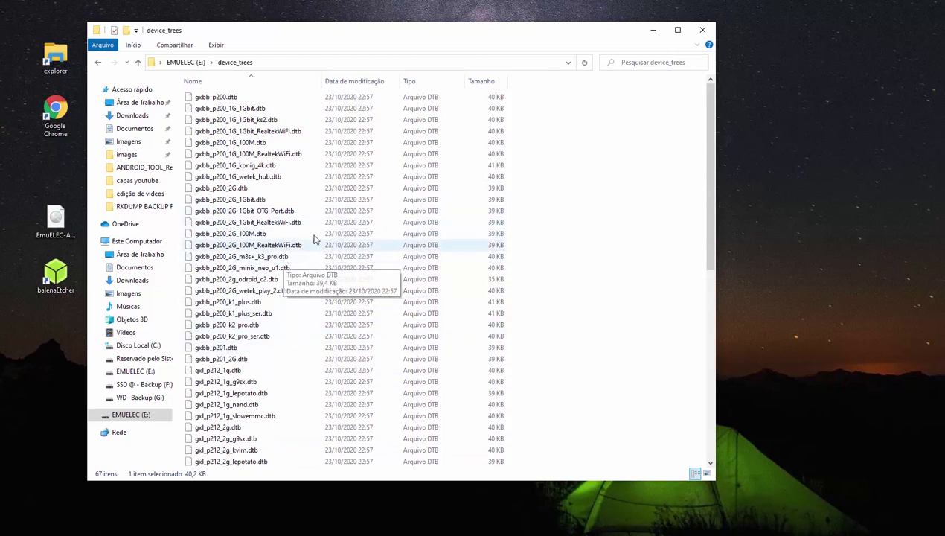
pyautogui.click(186, 63)
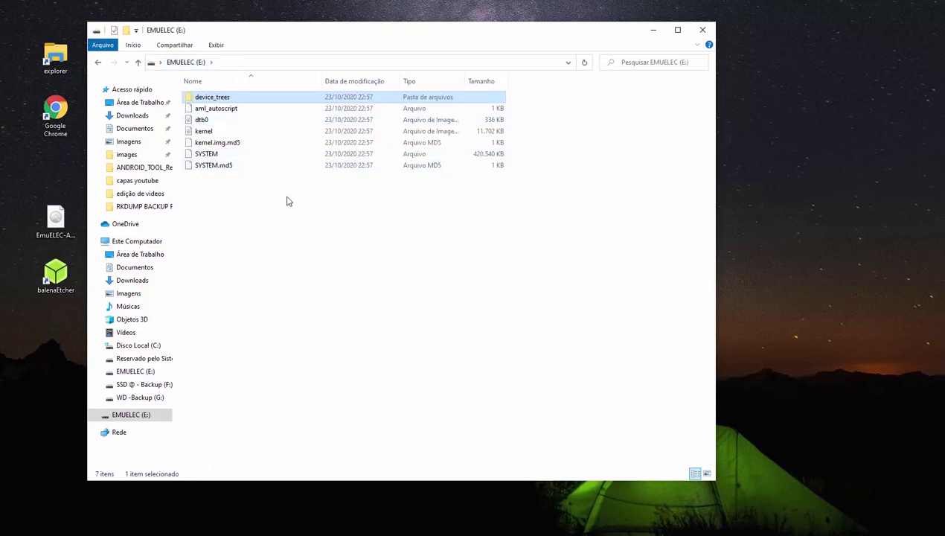
pyautogui.rightClick(238, 215)
pyautogui.click(282, 293)
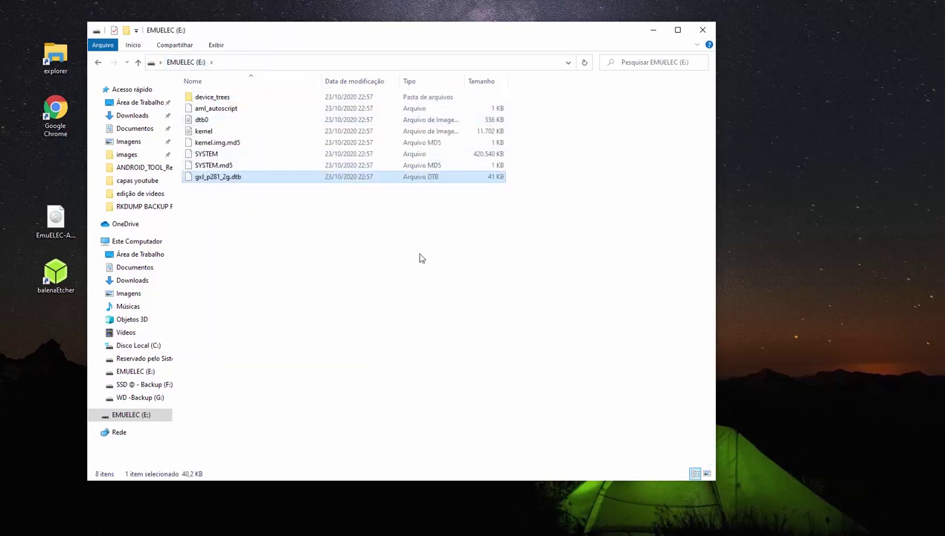
pyautogui.click(248, 215)
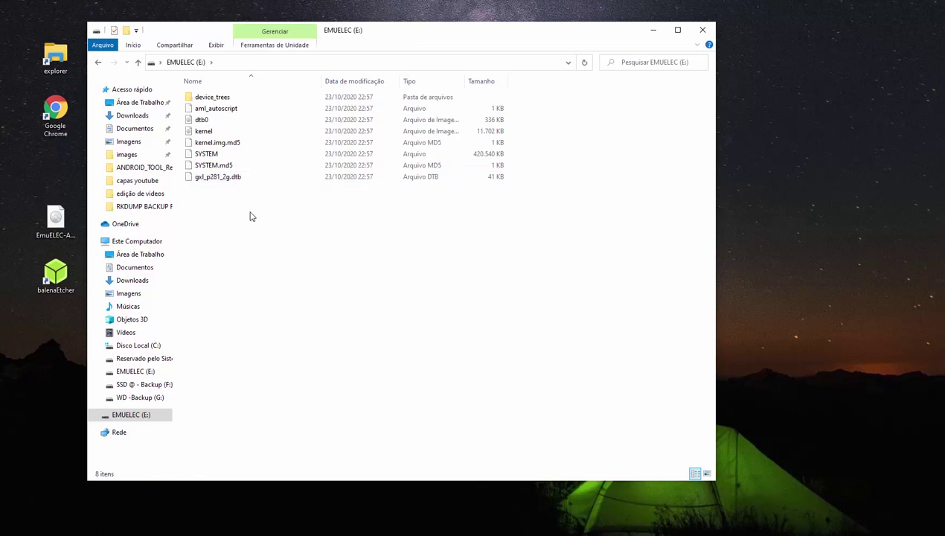
# Rename the gxl_p281_2g.dtb copy in the drive's root as dtb.img, accepting the extension change
pyautogui.click(245, 99)
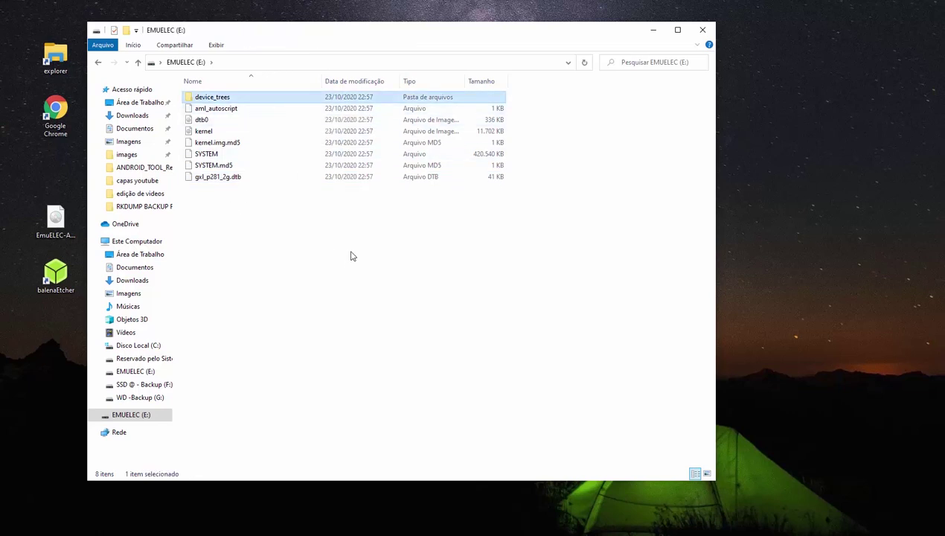
pyautogui.click(213, 179)
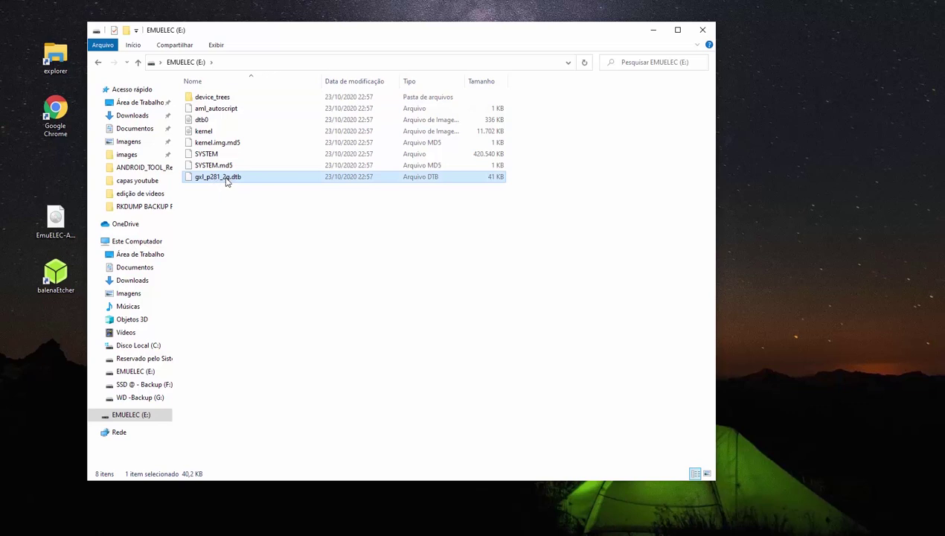
pyautogui.click(228, 180)
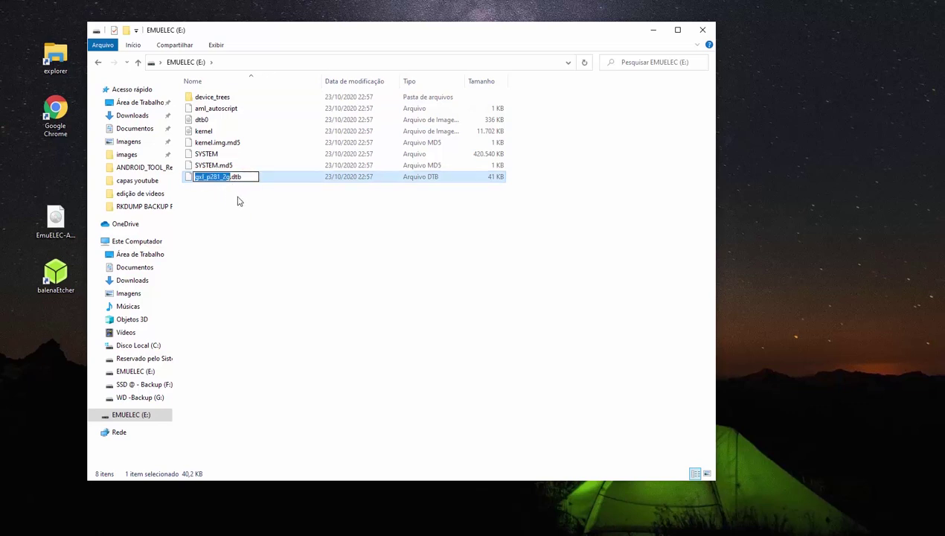
pyautogui.press('BackSpace')
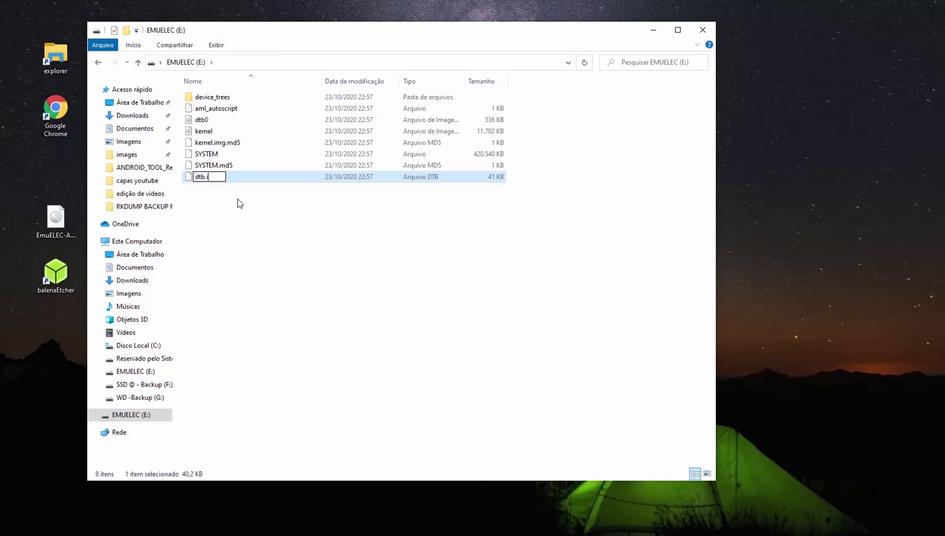
pyautogui.write('mg')
pyautogui.press('Return')
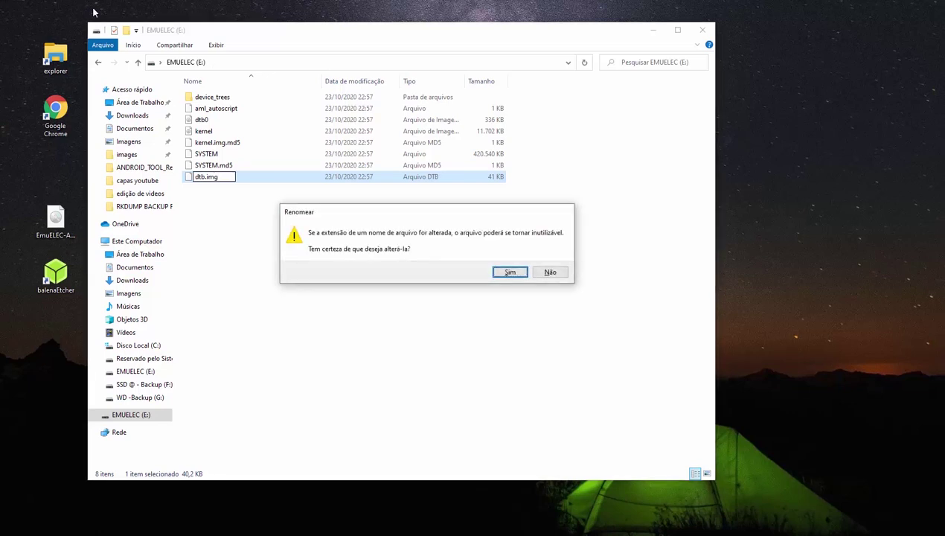
pyautogui.click(509, 273)
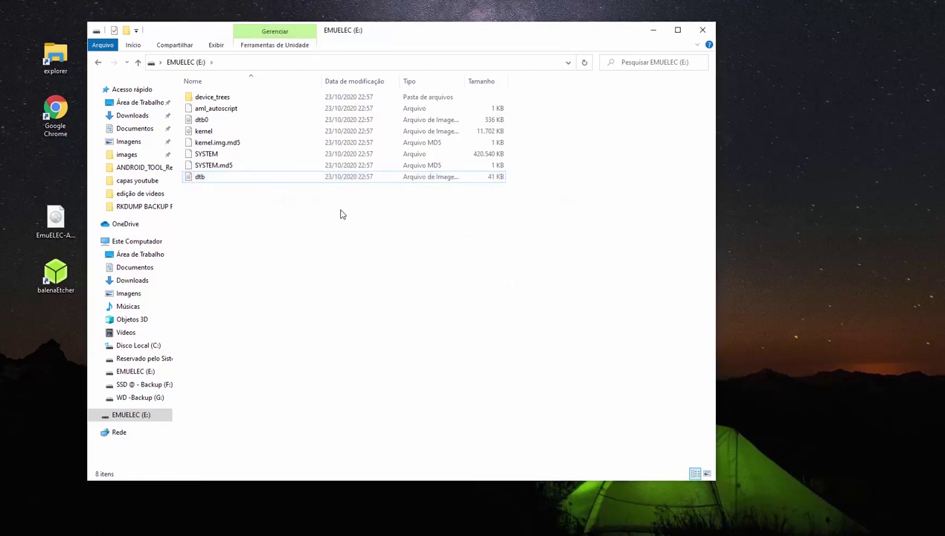